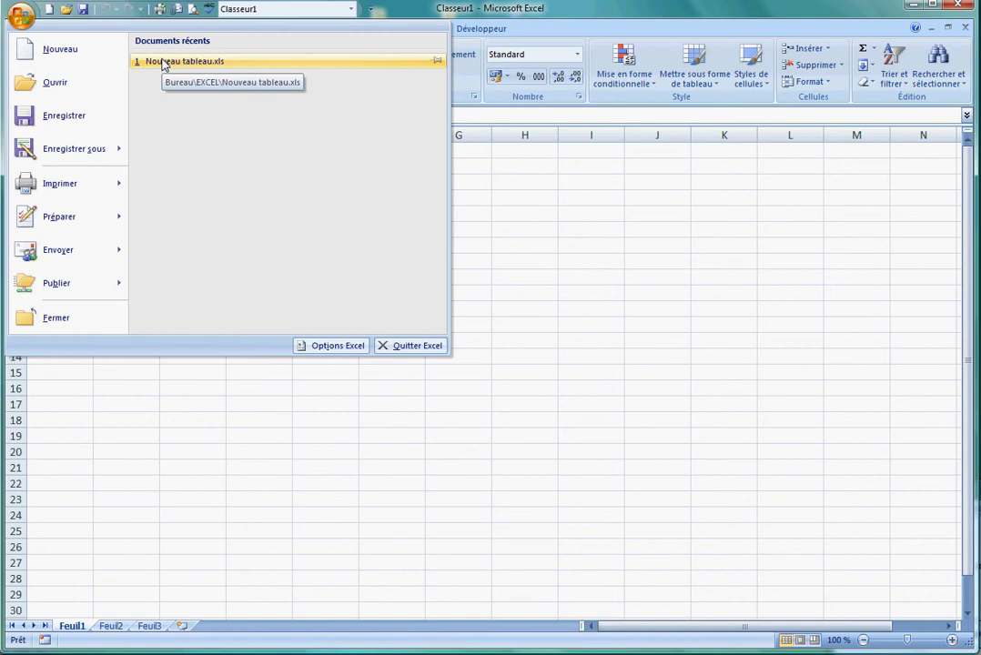
- Open the recent workbook Nouveau tableau.xls and check its table enlarged in the print preview, returning to the sheet
{"action": "left_click", "coordinate": [173, 60]}
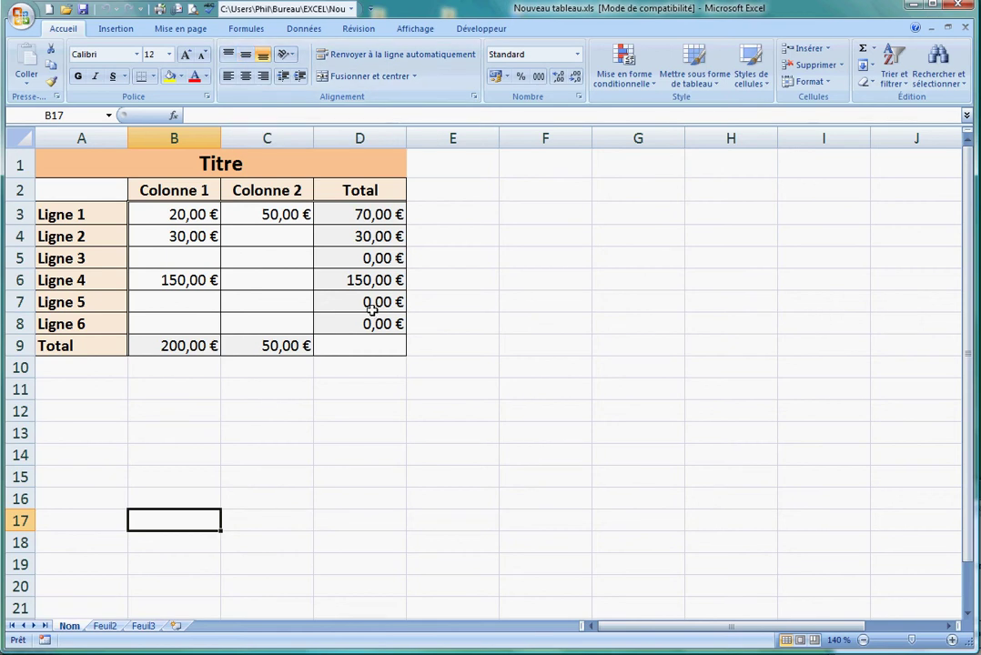
{"action": "left_click", "coordinate": [21, 18]}
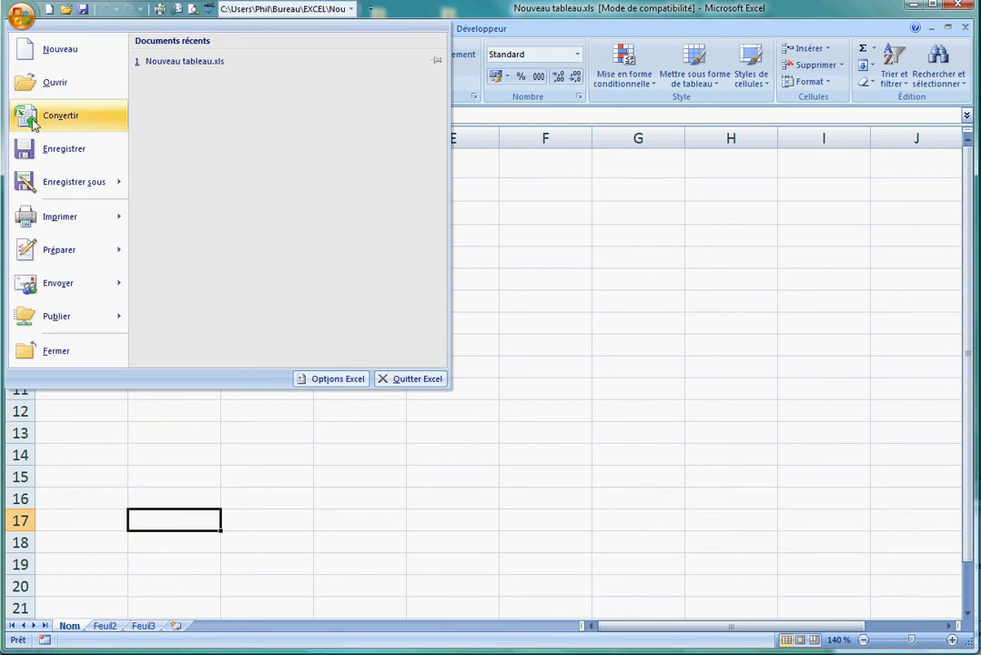
{"action": "mouse_move", "coordinate": [53, 219]}
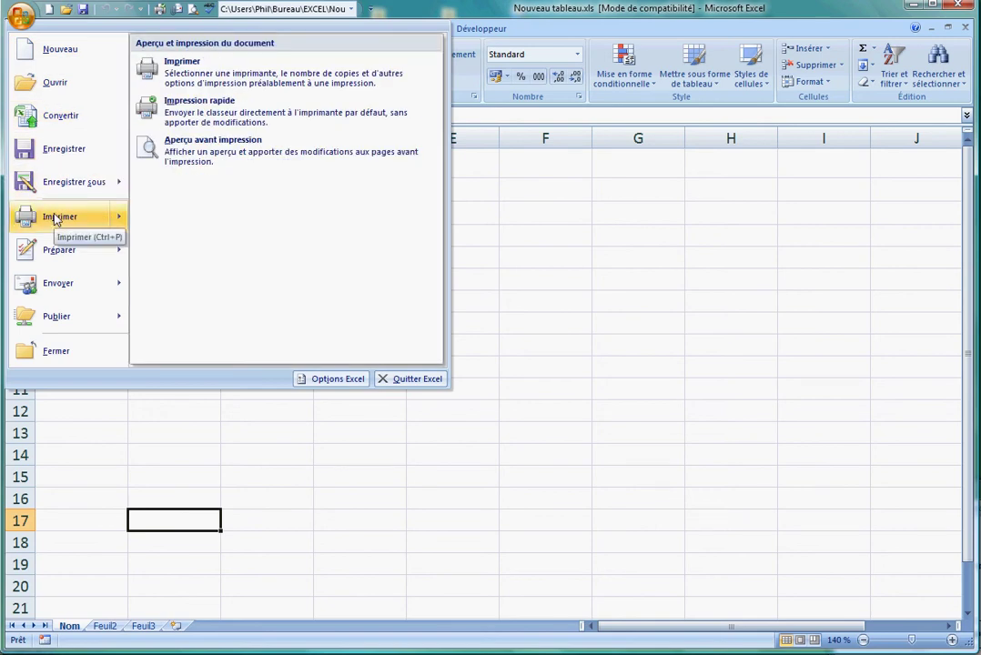
{"action": "left_click", "coordinate": [257, 160]}
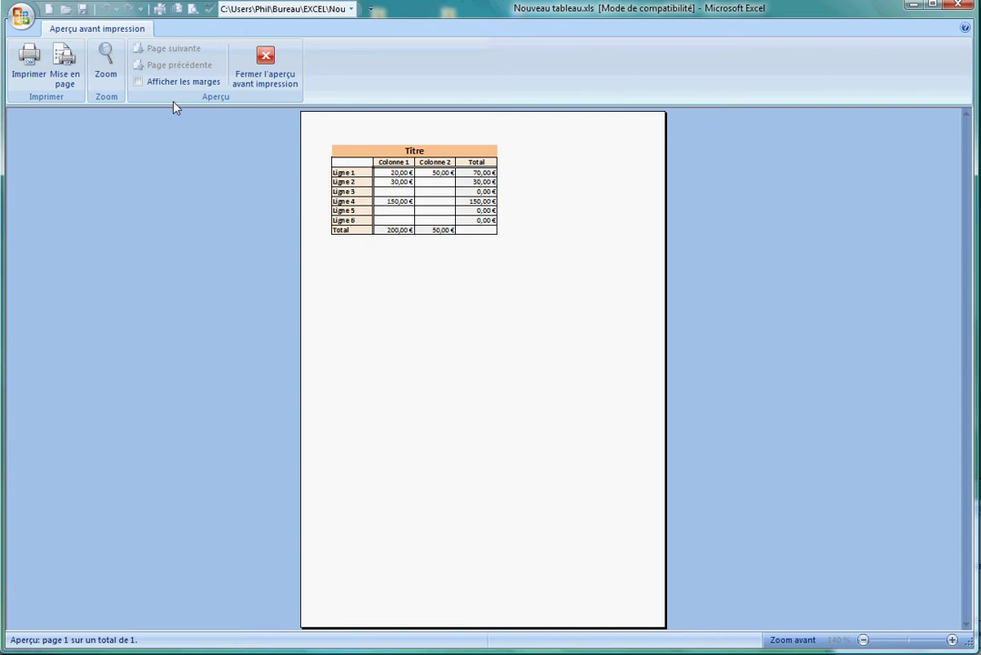
{"action": "left_click", "coordinate": [110, 62]}
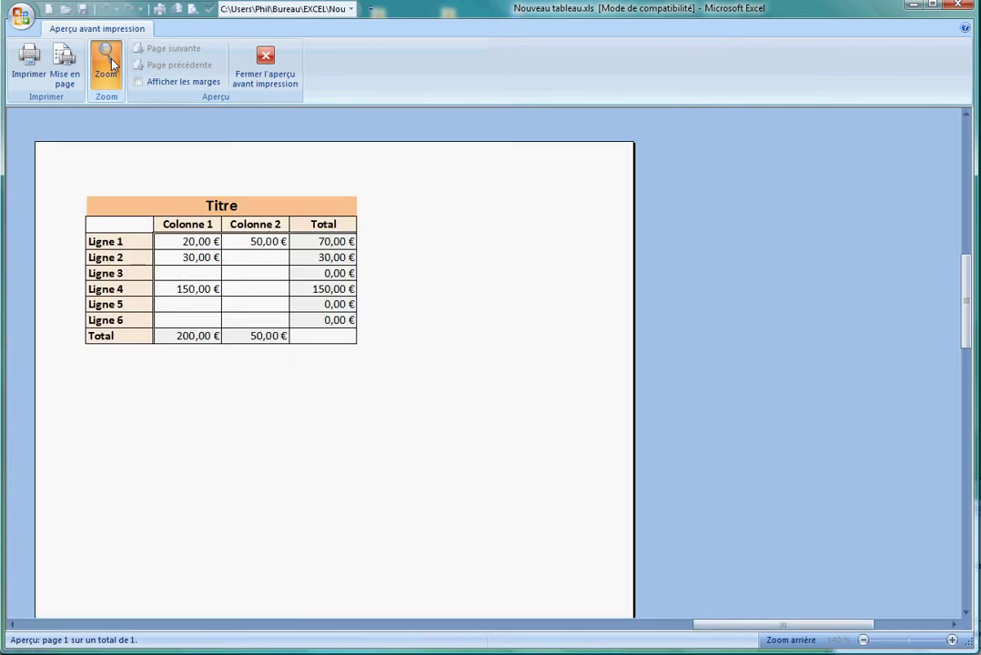
{"action": "left_click", "coordinate": [259, 65]}
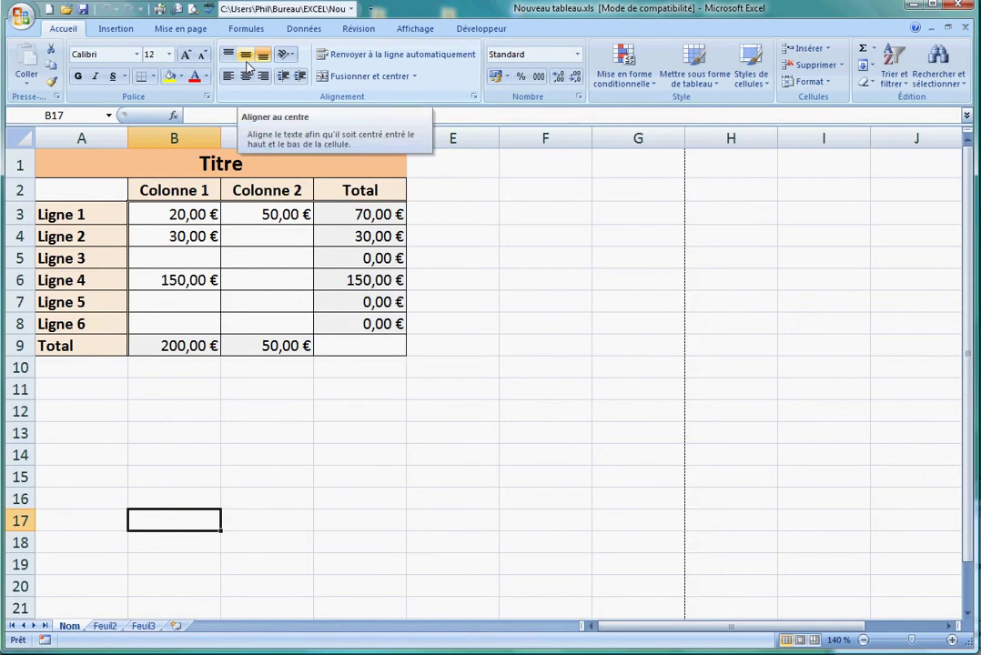
- Examine where the dashed page-break lines fall across the columns and rows of the sheet
{"action": "left_click", "coordinate": [610, 138]}
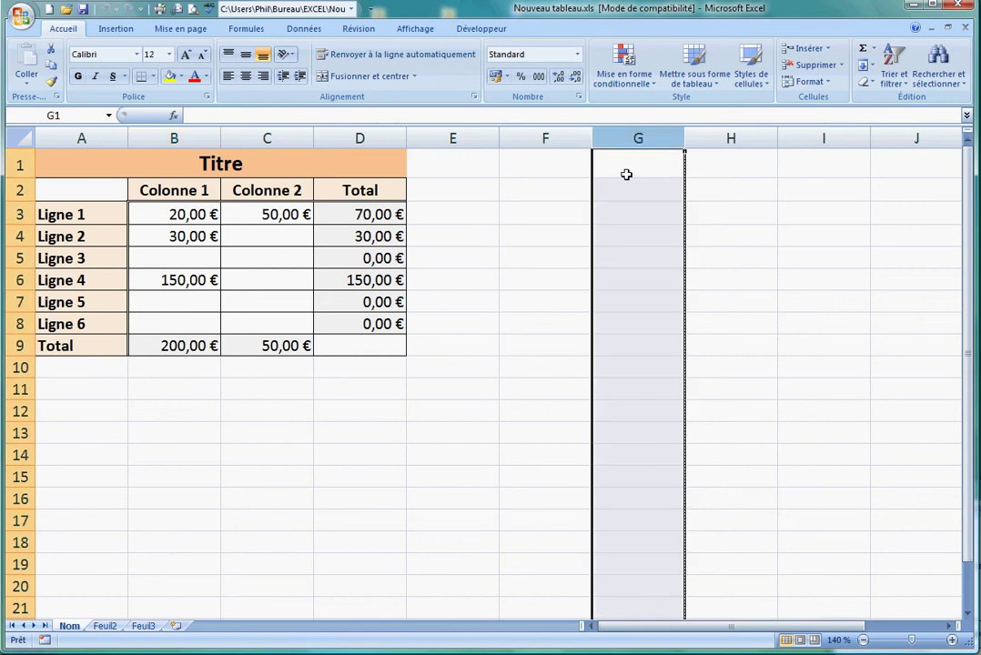
{"action": "left_click", "coordinate": [626, 173]}
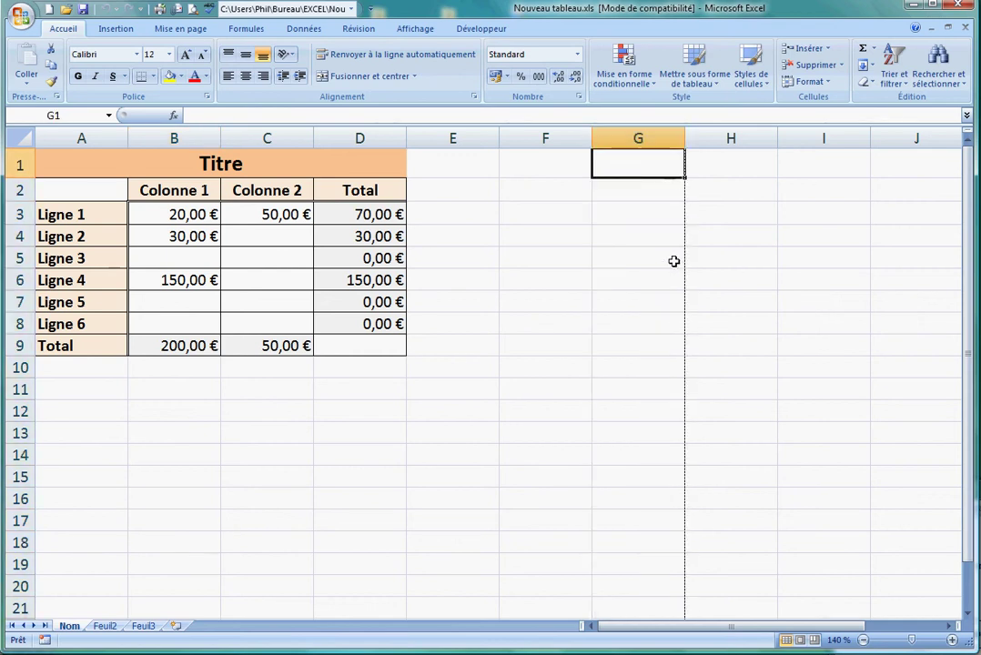
{"action": "scroll", "coordinate": [677, 365], "scroll_direction": "down", "scroll_amount": 4}
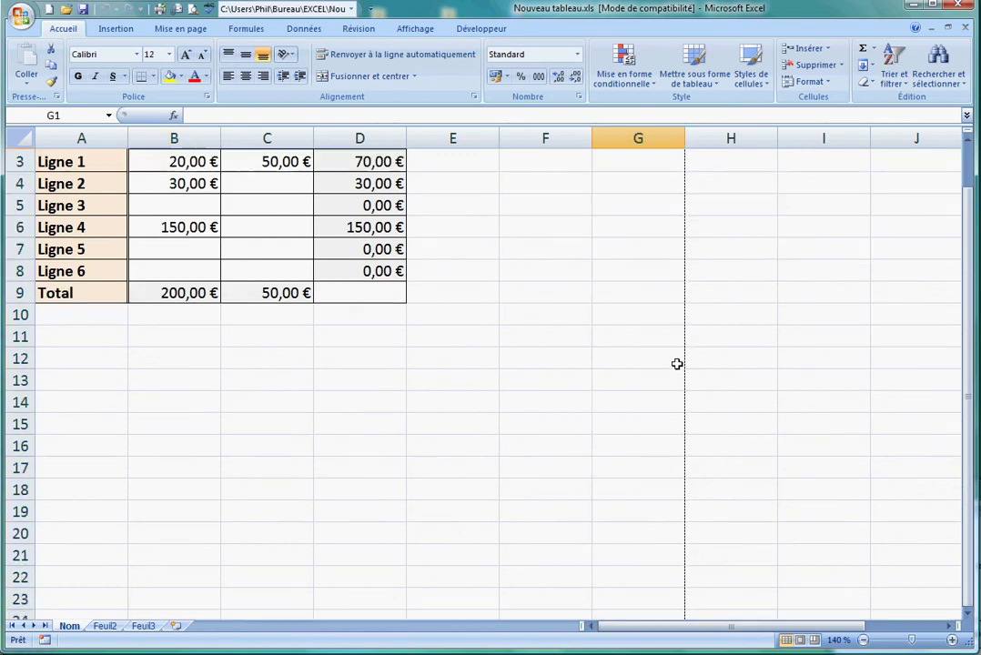
{"action": "scroll", "coordinate": [677, 364], "scroll_direction": "down", "scroll_amount": 4}
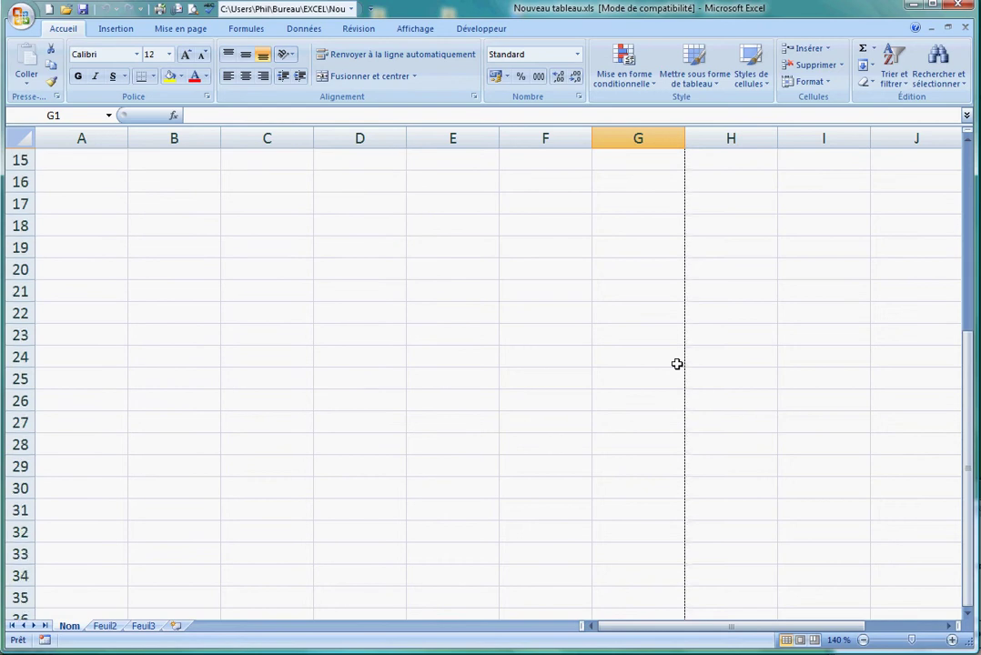
{"action": "scroll", "coordinate": [677, 364], "scroll_direction": "down", "scroll_amount": 4}
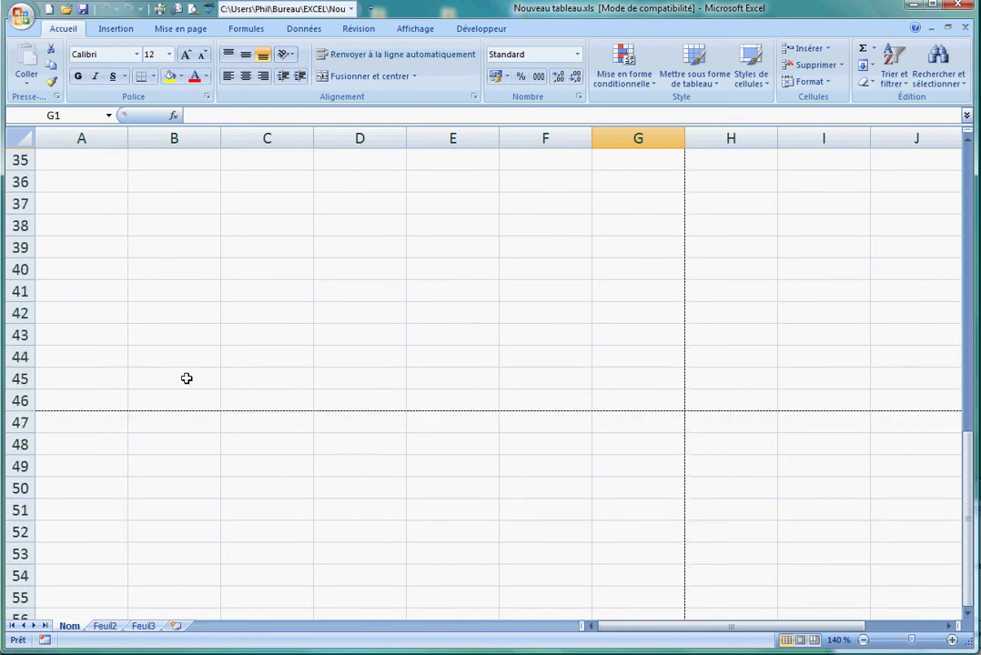
{"action": "left_click", "coordinate": [24, 401]}
{"action": "left_click", "coordinate": [233, 401]}
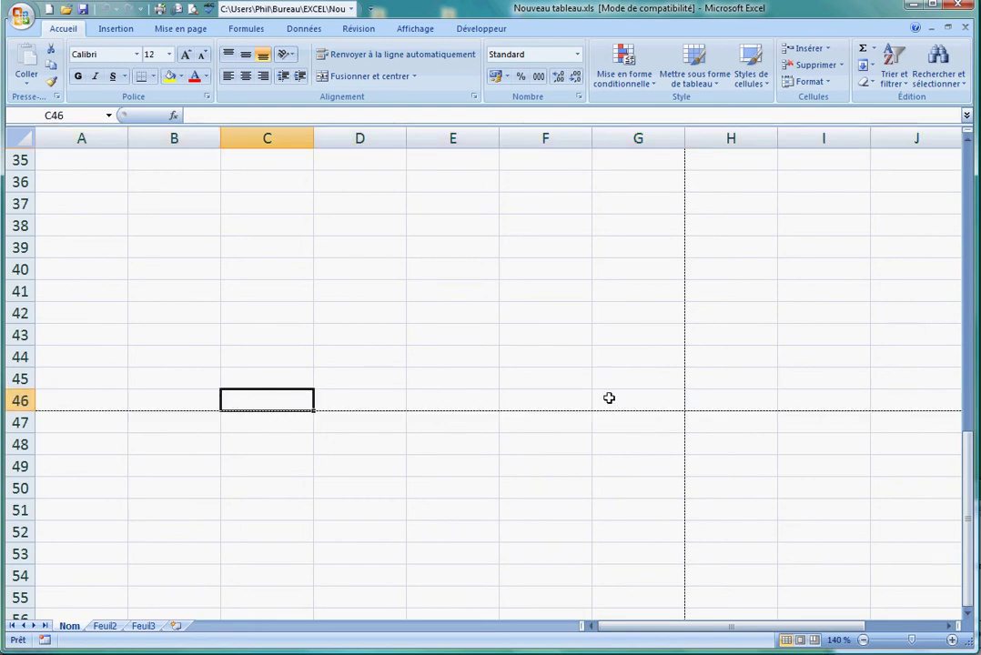
{"action": "scroll", "coordinate": [610, 410], "scroll_direction": "up", "scroll_amount": 5}
{"action": "scroll", "coordinate": [608, 398], "scroll_direction": "up", "scroll_amount": 6}
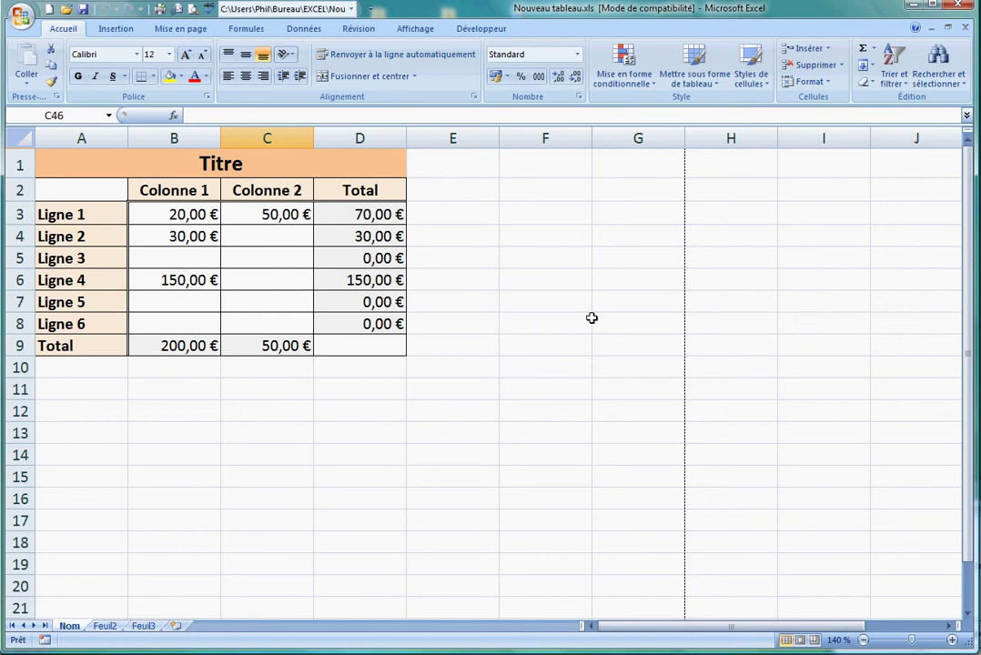
- Set the page orientation to landscape (Paysage) and check the result in the print preview
{"action": "left_click", "coordinate": [193, 32]}
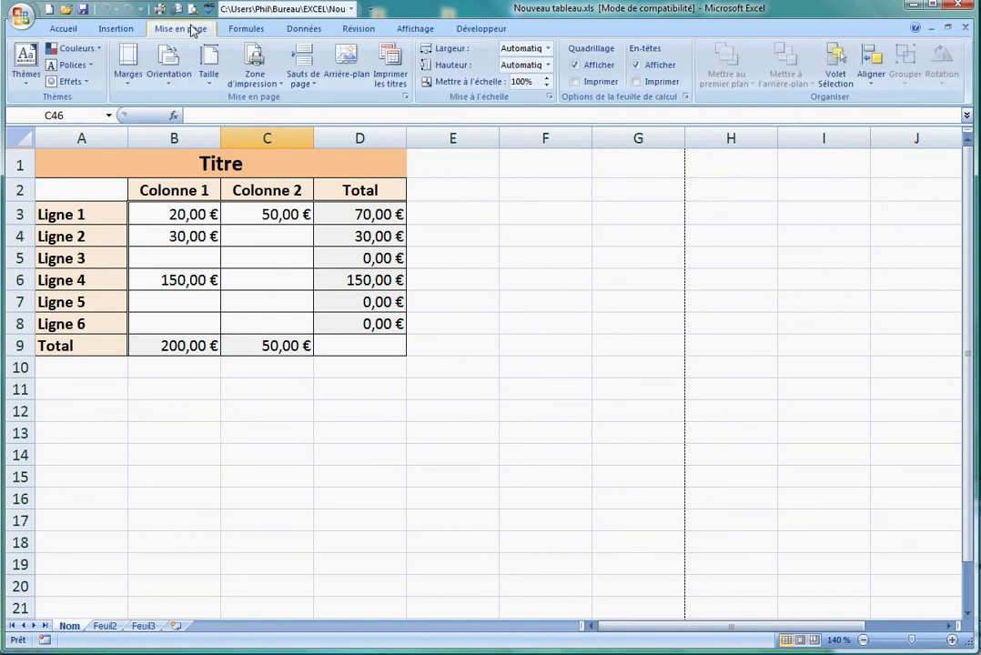
{"action": "left_click", "coordinate": [406, 98]}
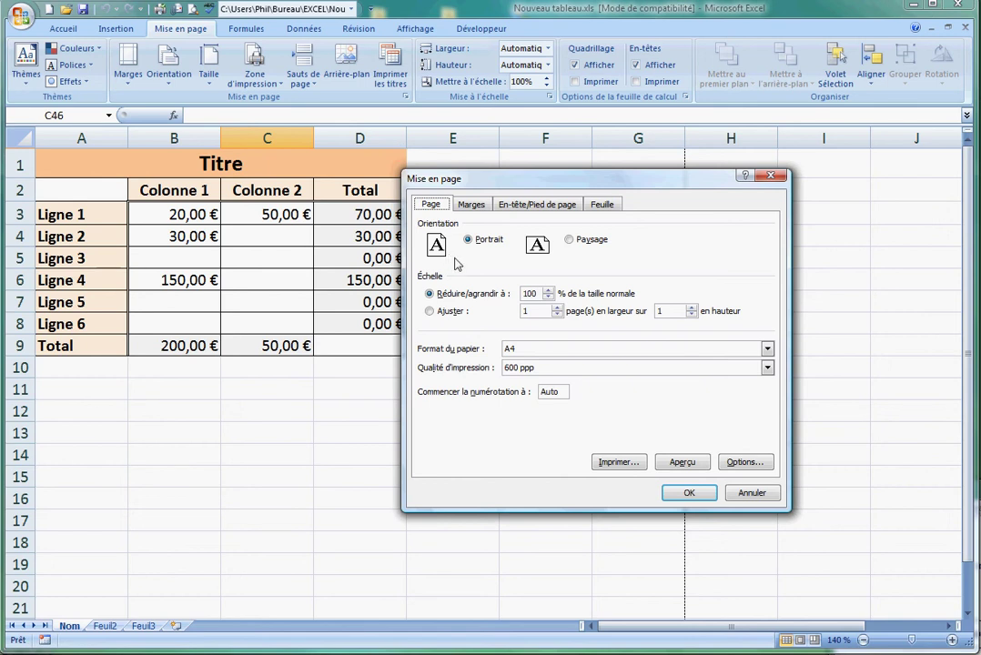
{"action": "left_click", "coordinate": [571, 242]}
{"action": "left_click", "coordinate": [683, 463]}
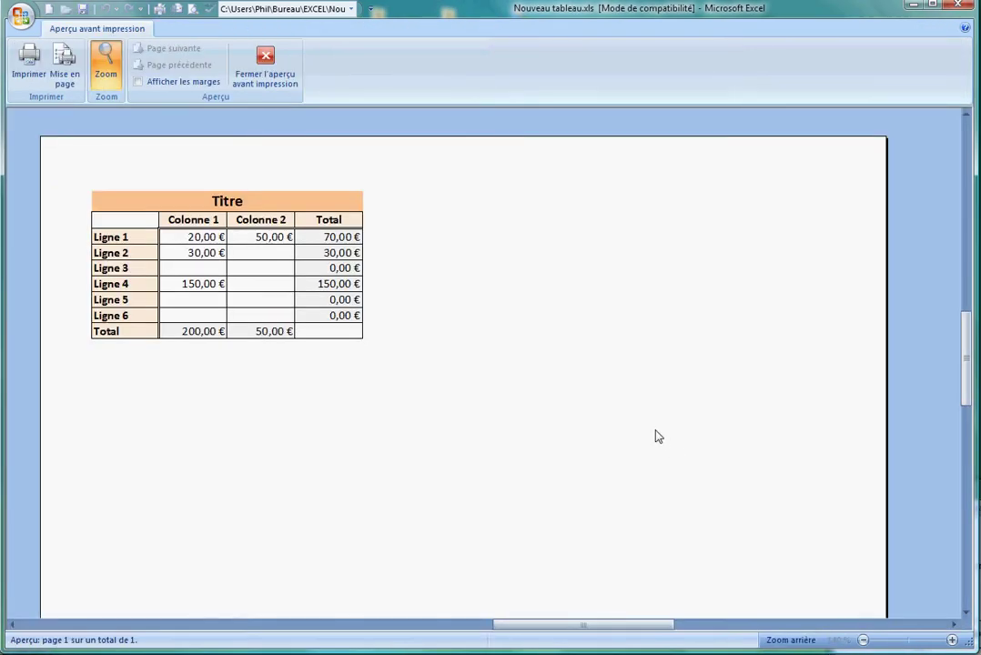
{"action": "scroll", "coordinate": [658, 437], "scroll_direction": "down", "scroll_amount": 5}
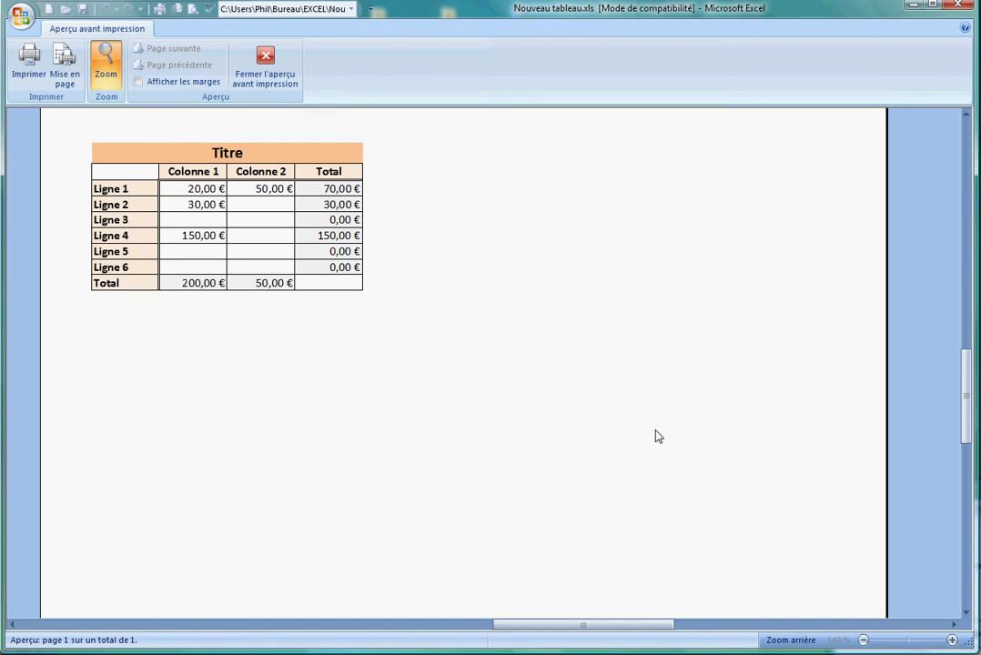
{"action": "scroll", "coordinate": [656, 434], "scroll_direction": "up", "scroll_amount": 5}
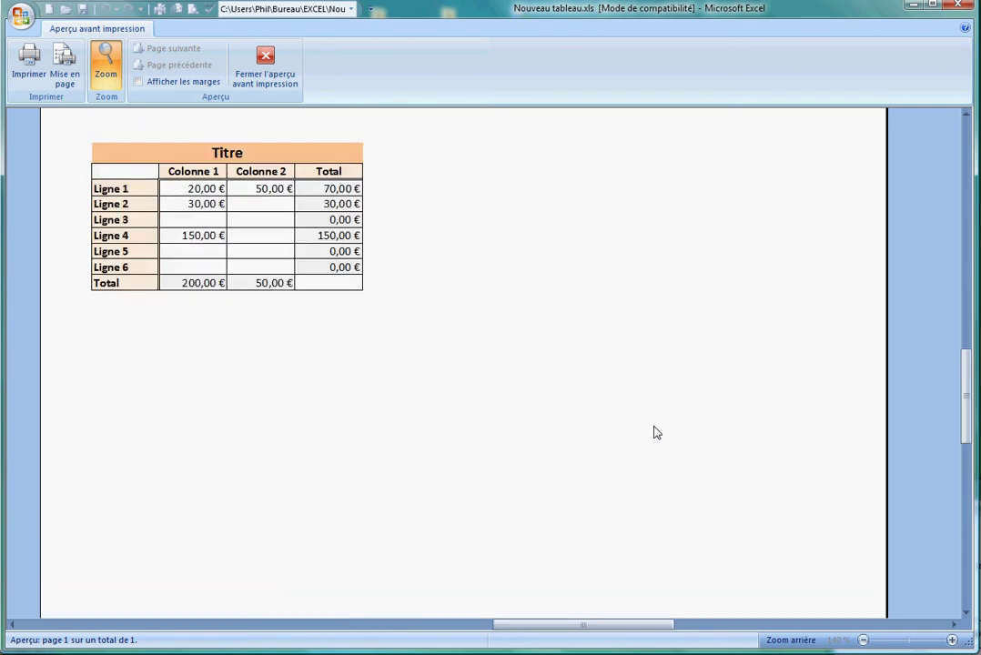
{"action": "left_click", "coordinate": [277, 78]}
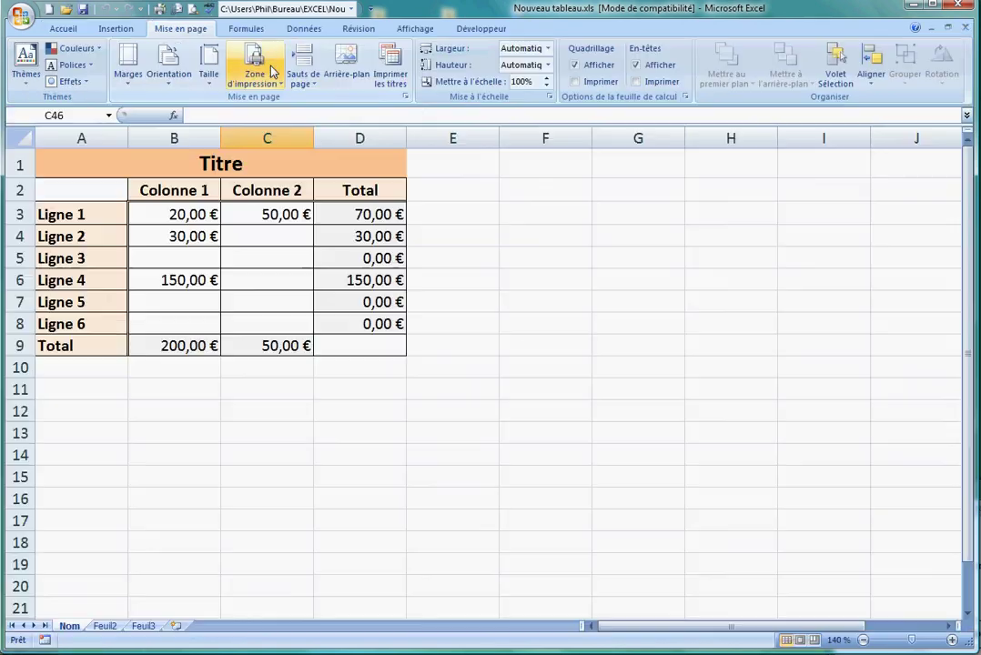
- Set the page orientation to Portrait in the page setup
{"action": "left_click", "coordinate": [404, 97]}
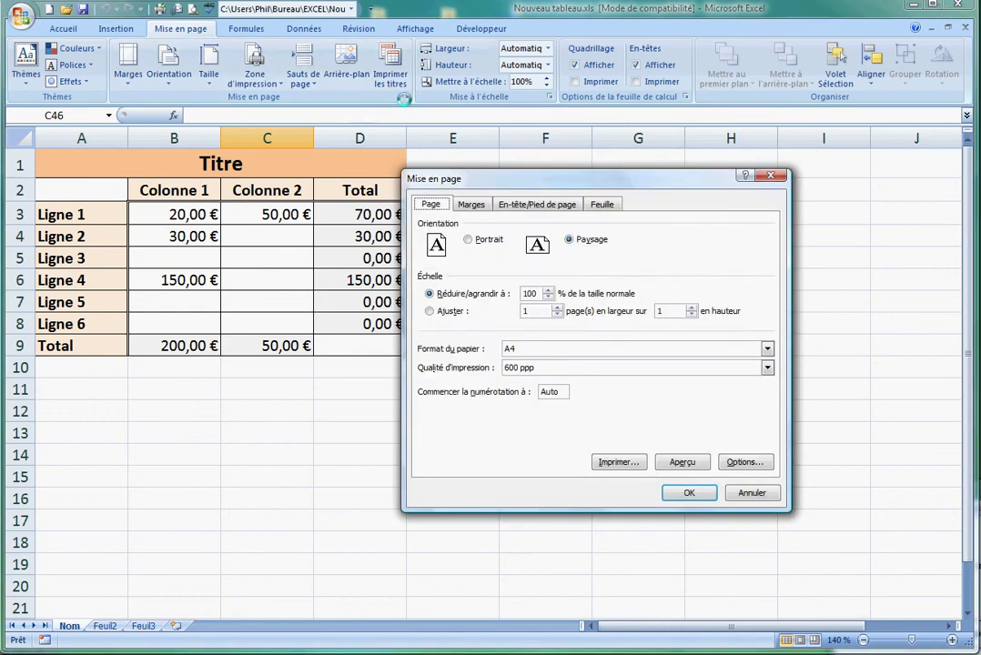
{"action": "left_click", "coordinate": [472, 246]}
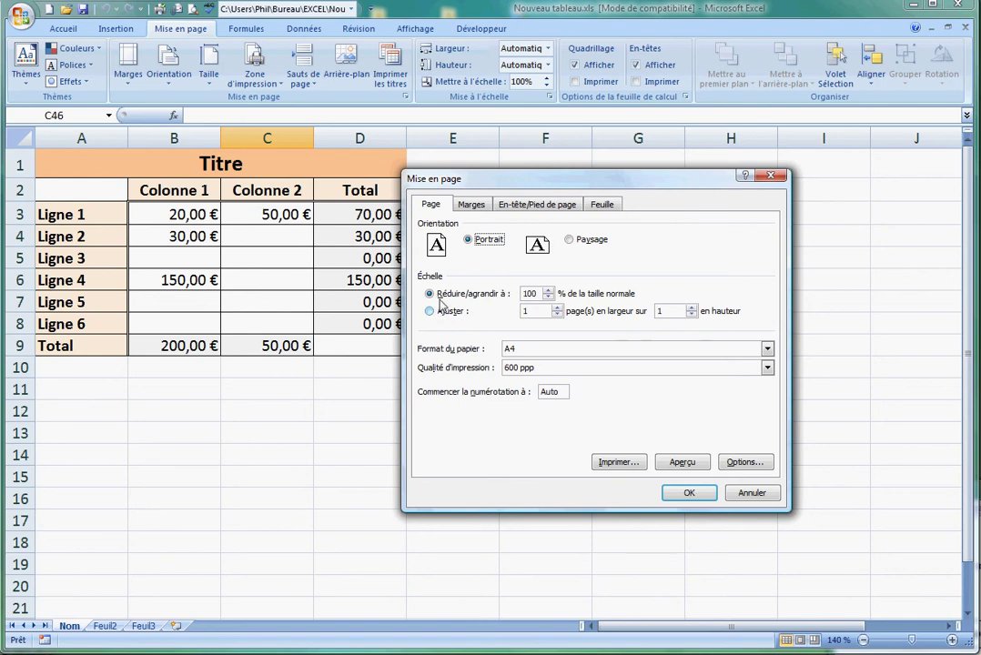
- Try a larger top margin, set it back to 1,9, and centre the table horizontally on the page
{"action": "left_click", "coordinate": [472, 205]}
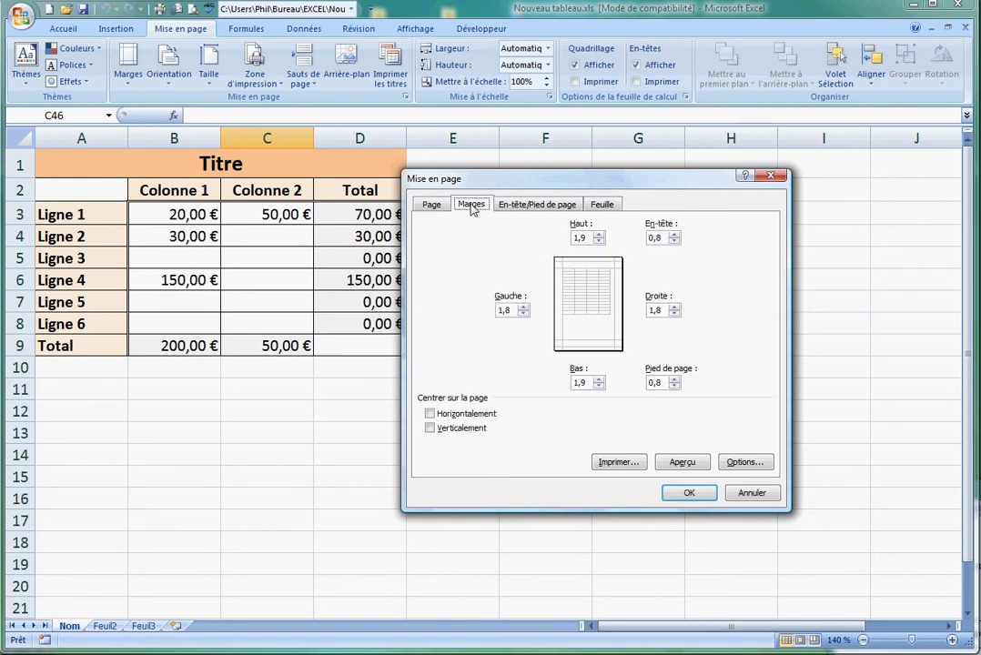
{"action": "left_click", "coordinate": [599, 234]}
{"action": "left_click", "coordinate": [599, 235]}
{"action": "left_click", "coordinate": [599, 235]}
{"action": "left_click", "coordinate": [599, 242]}
{"action": "left_click", "coordinate": [599, 242]}
{"action": "left_click", "coordinate": [598, 242]}
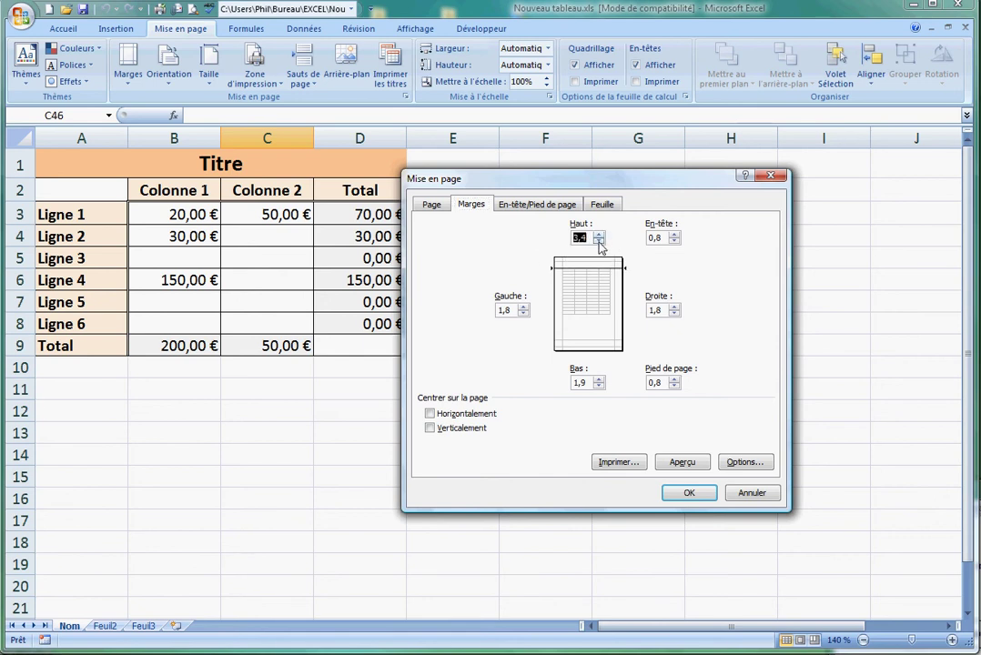
{"action": "left_click", "coordinate": [599, 242]}
{"action": "left_click", "coordinate": [429, 415]}
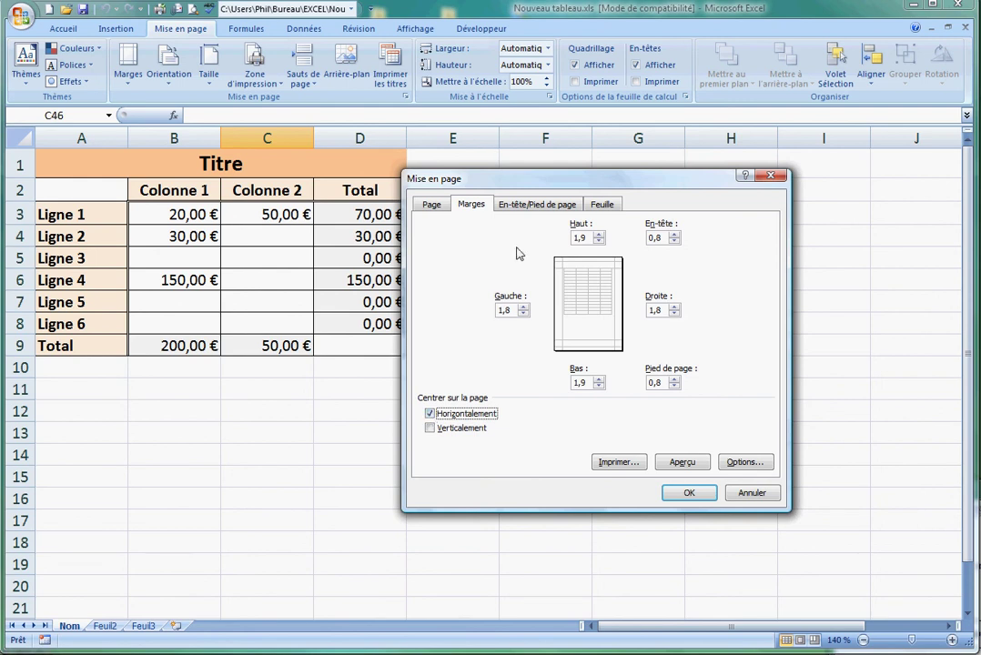
- Review the preset headers, keeping (aucun), and the sheet print options, and apply the page setup
{"action": "left_click", "coordinate": [540, 207]}
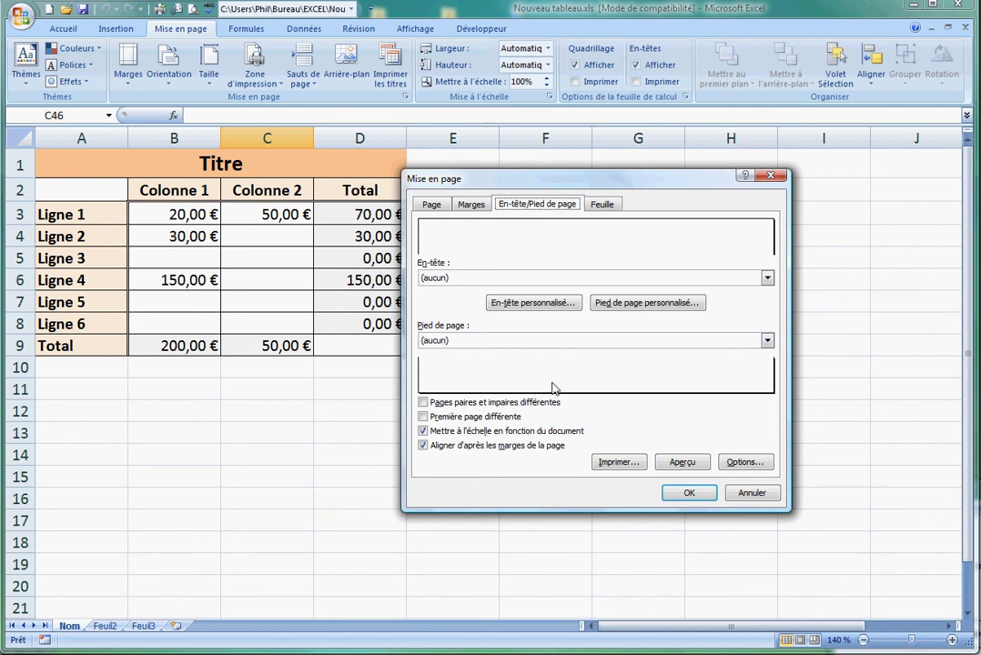
{"action": "left_click", "coordinate": [767, 278]}
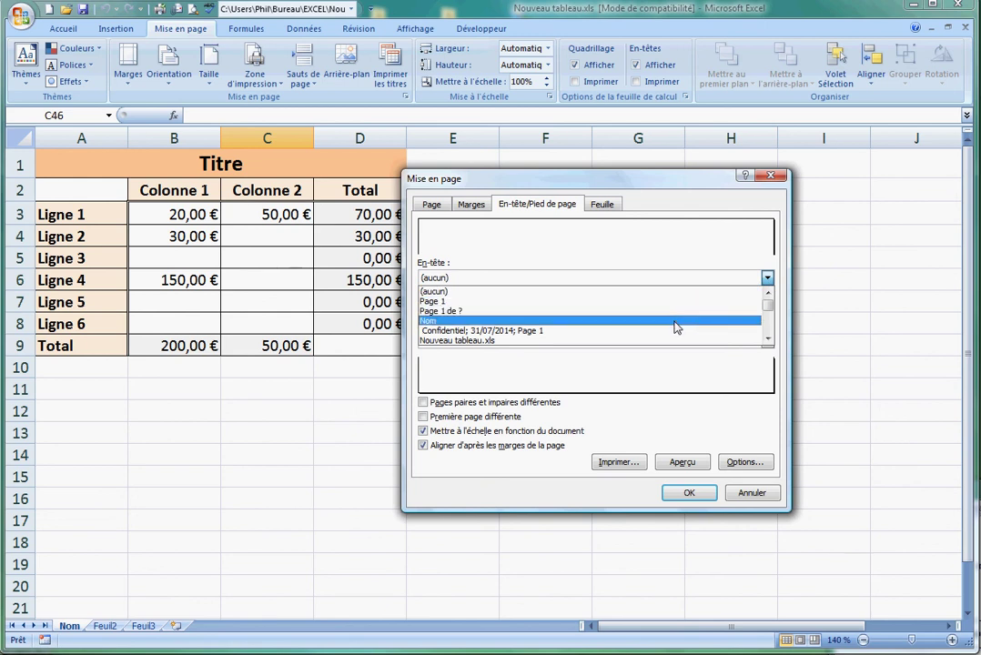
{"action": "scroll", "coordinate": [676, 326], "scroll_direction": "down", "scroll_amount": 3}
{"action": "scroll", "coordinate": [676, 328], "scroll_direction": "down", "scroll_amount": 5}
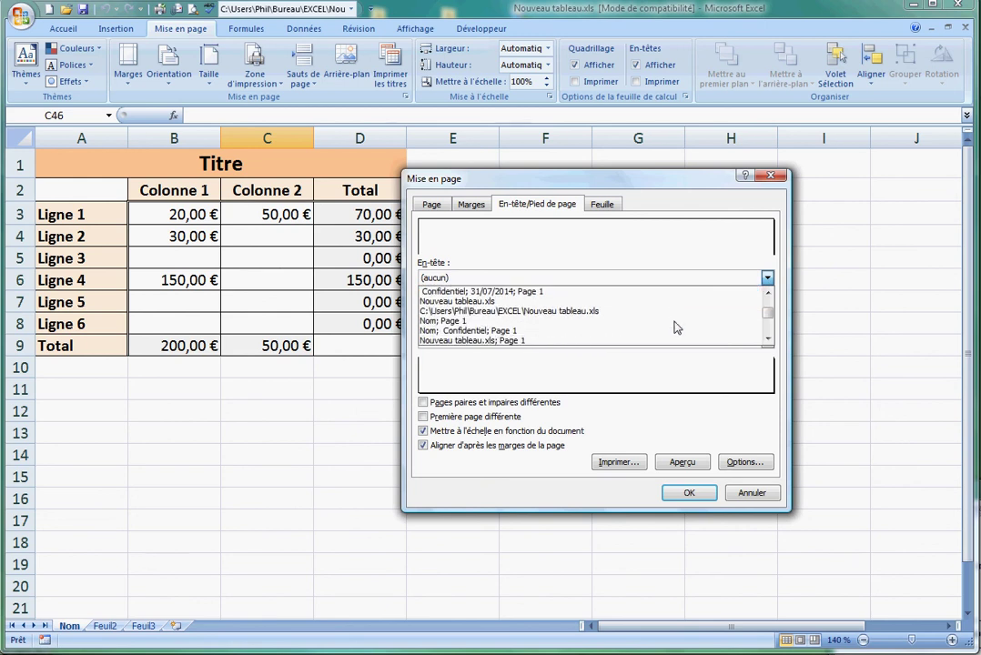
{"action": "left_click", "coordinate": [656, 259]}
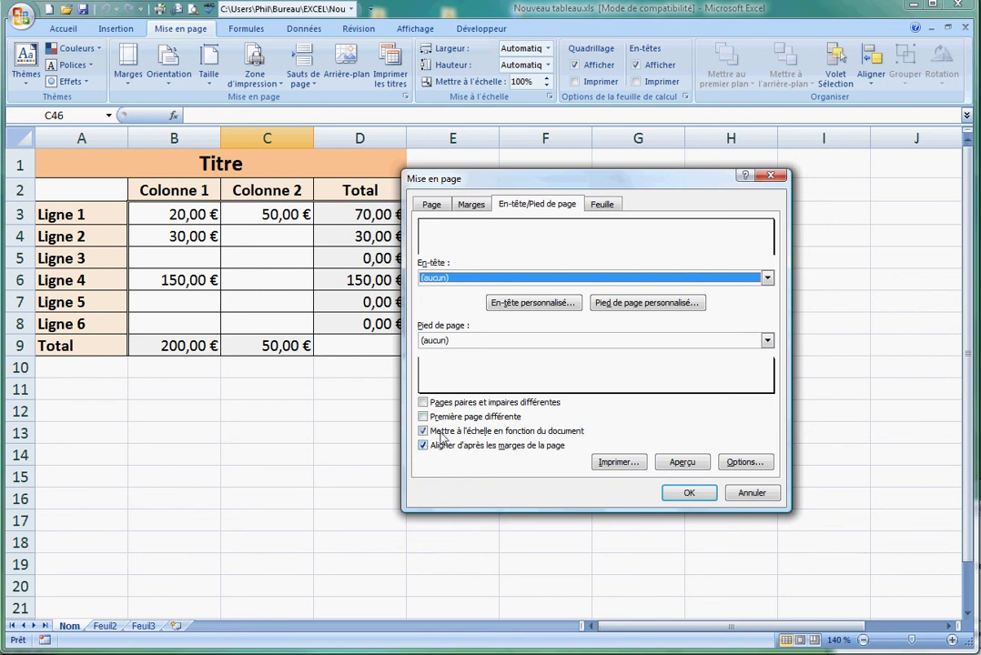
{"action": "left_click", "coordinate": [604, 205]}
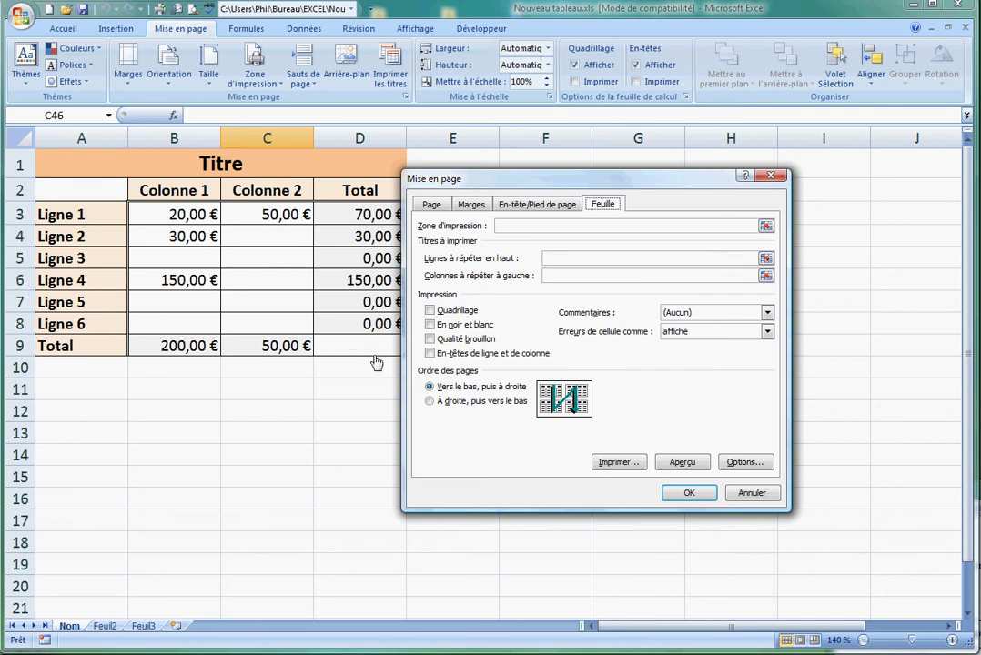
{"action": "left_click", "coordinate": [683, 492]}
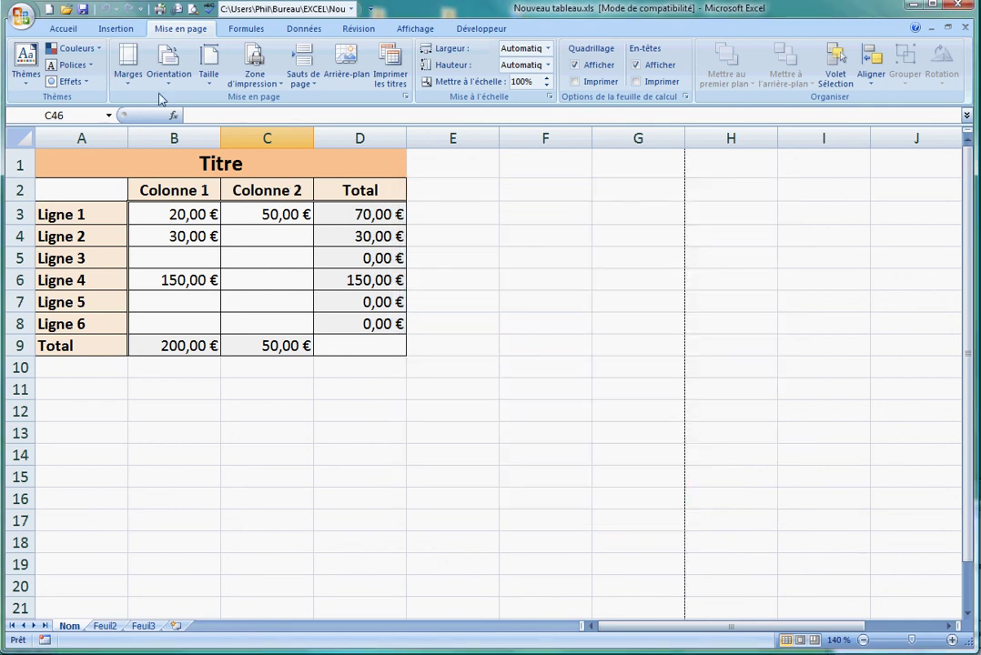
- Check the table's placement on the whole page in the print preview and return to the sheet
{"action": "left_click", "coordinate": [21, 16]}
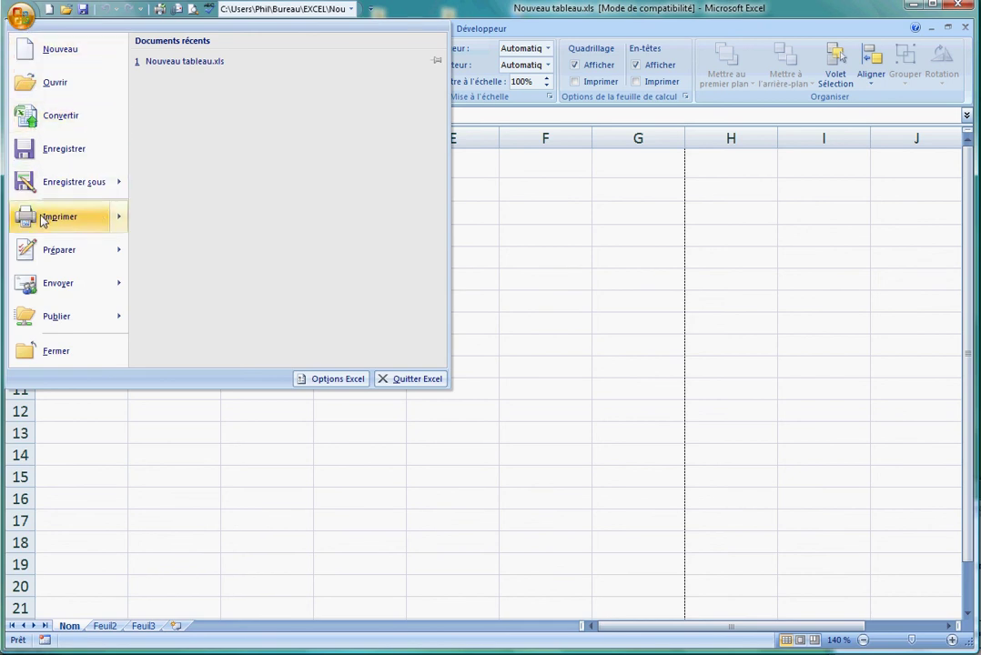
{"action": "mouse_move", "coordinate": [43, 222]}
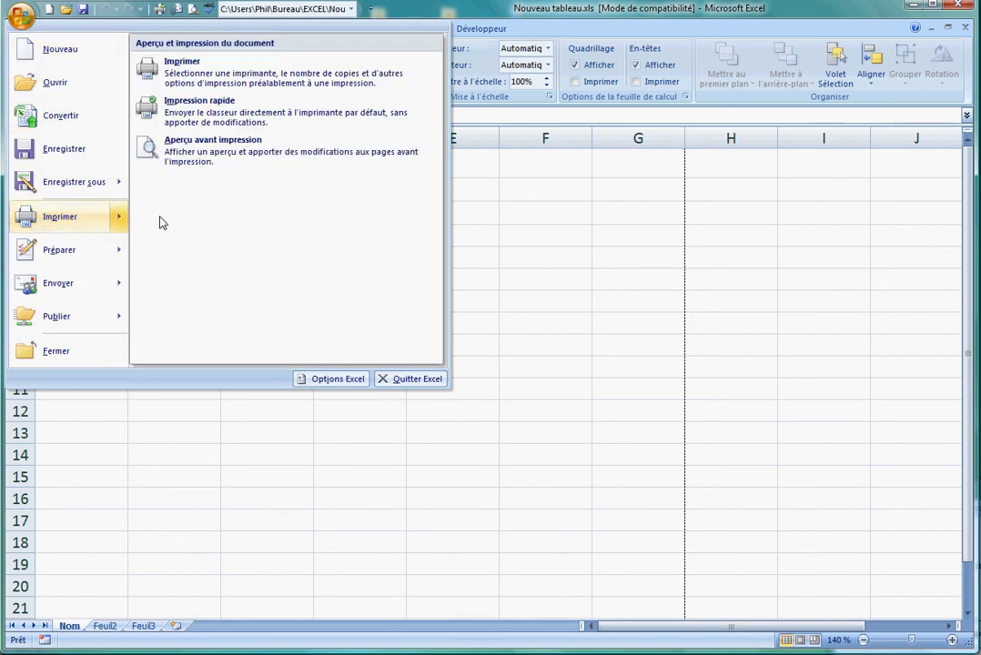
{"action": "left_click", "coordinate": [159, 161]}
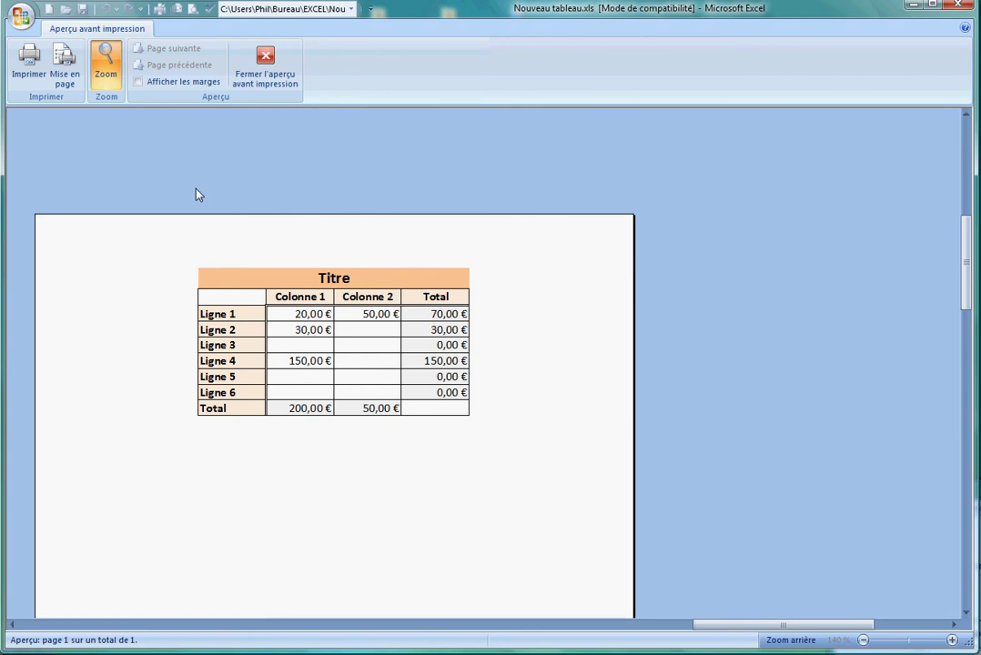
{"action": "left_click", "coordinate": [108, 65]}
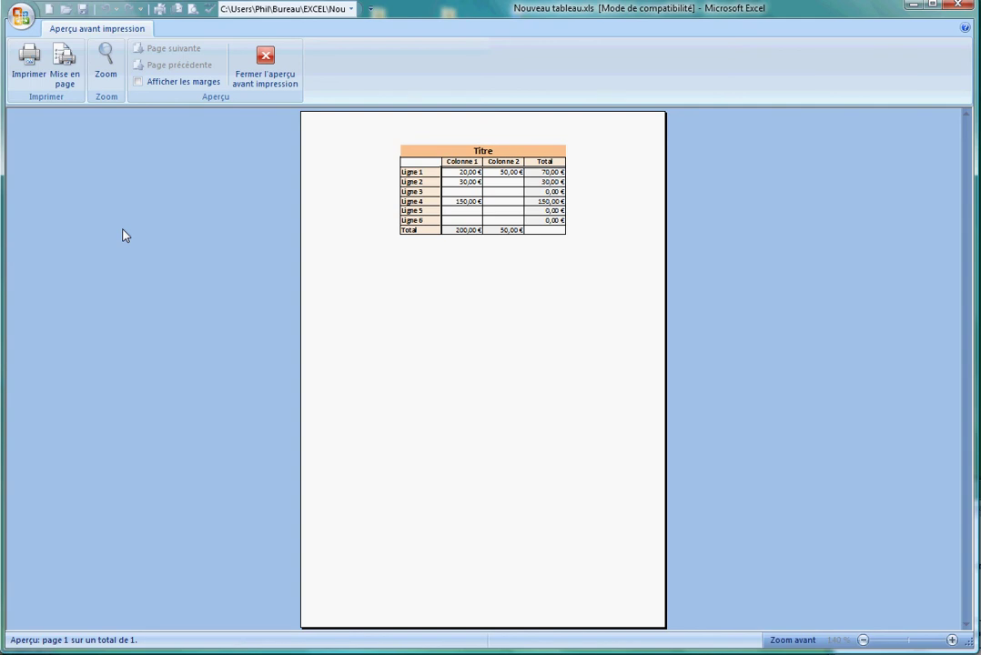
{"action": "left_click", "coordinate": [256, 75]}
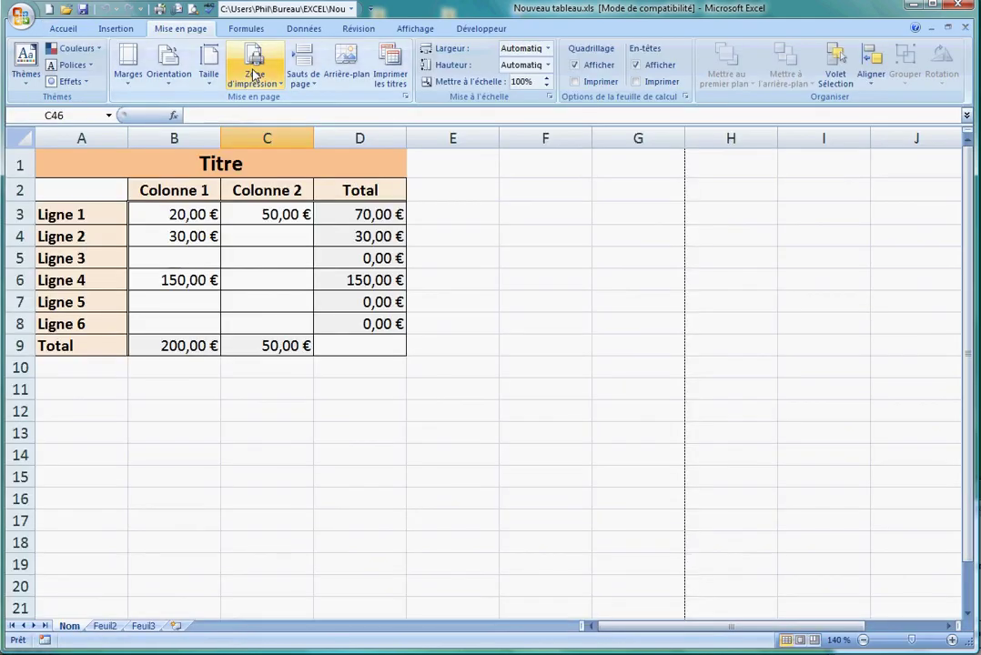